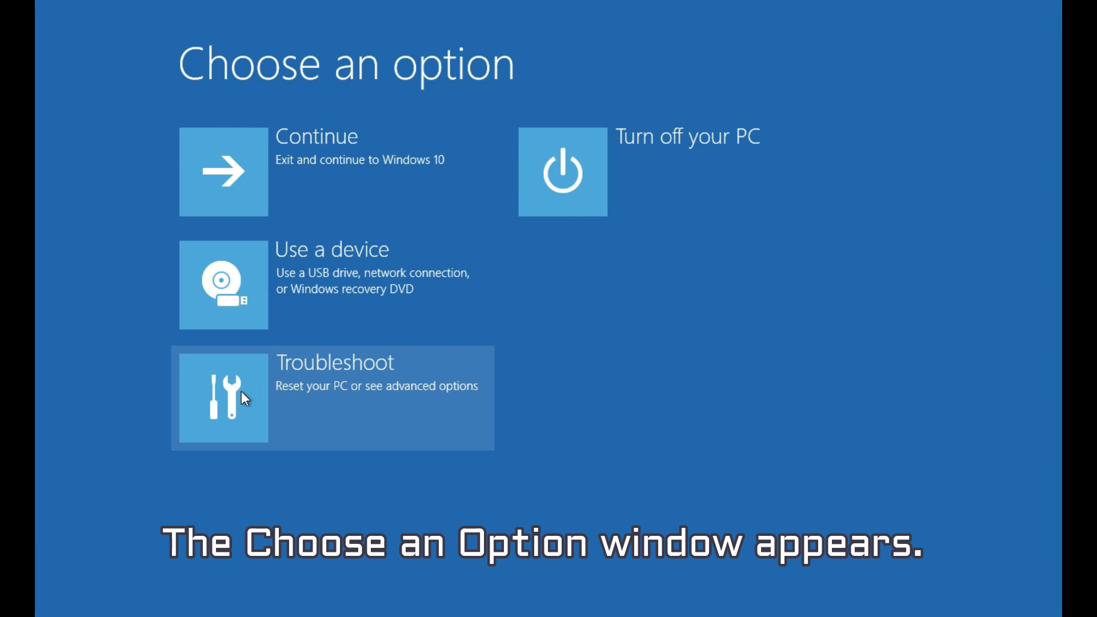
pyautogui.click(243, 394)
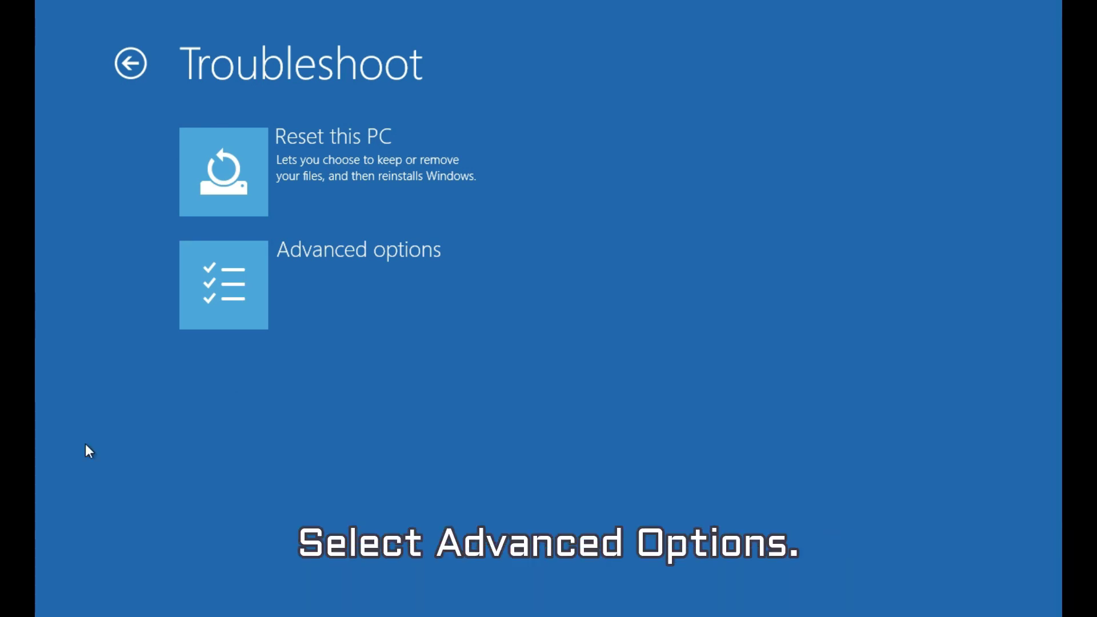
pyautogui.click(254, 272)
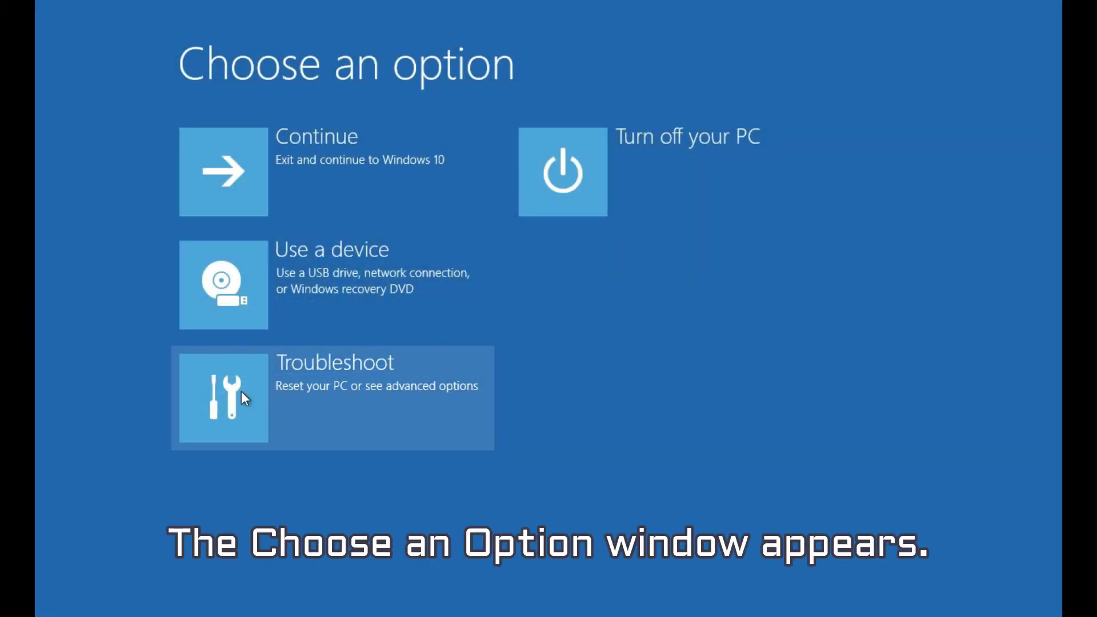
# Step: Enter the Troubleshoot options in the recovery menu to reach System Restore
pyautogui.click(242, 393)
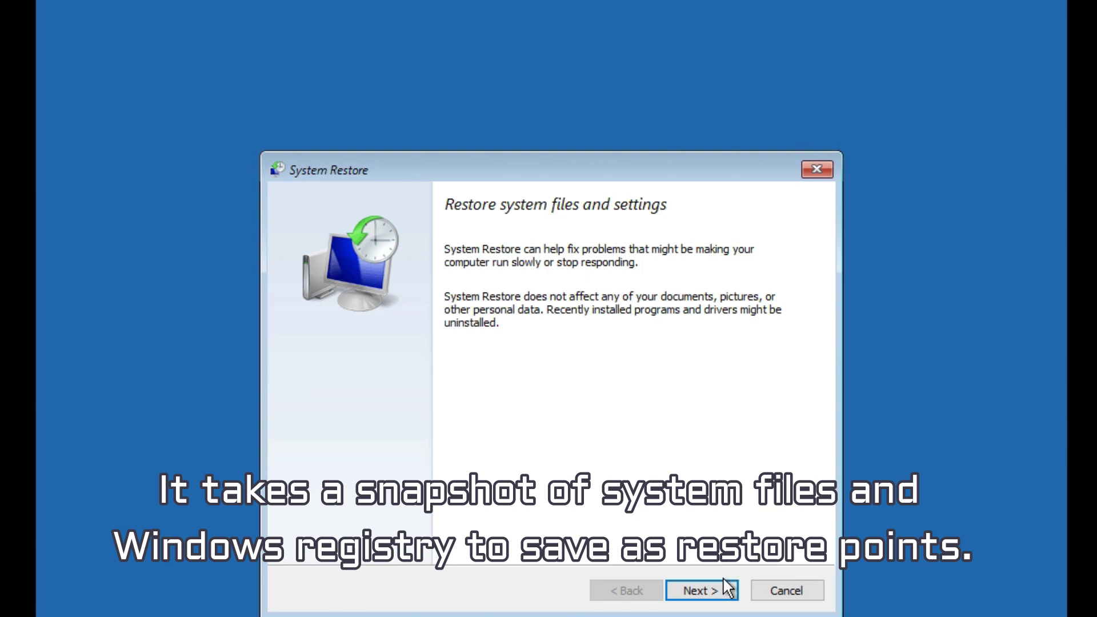
# Step: Roll the PC back to the First Restore Point dated 6/20/2021
pyautogui.click(710, 592)
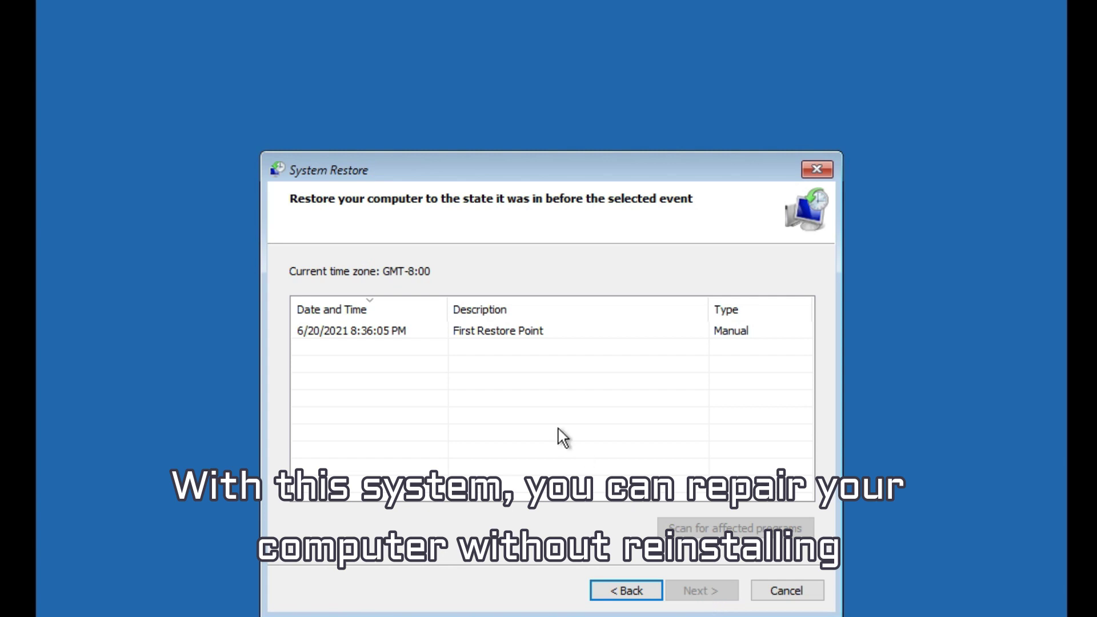
pyautogui.click(449, 336)
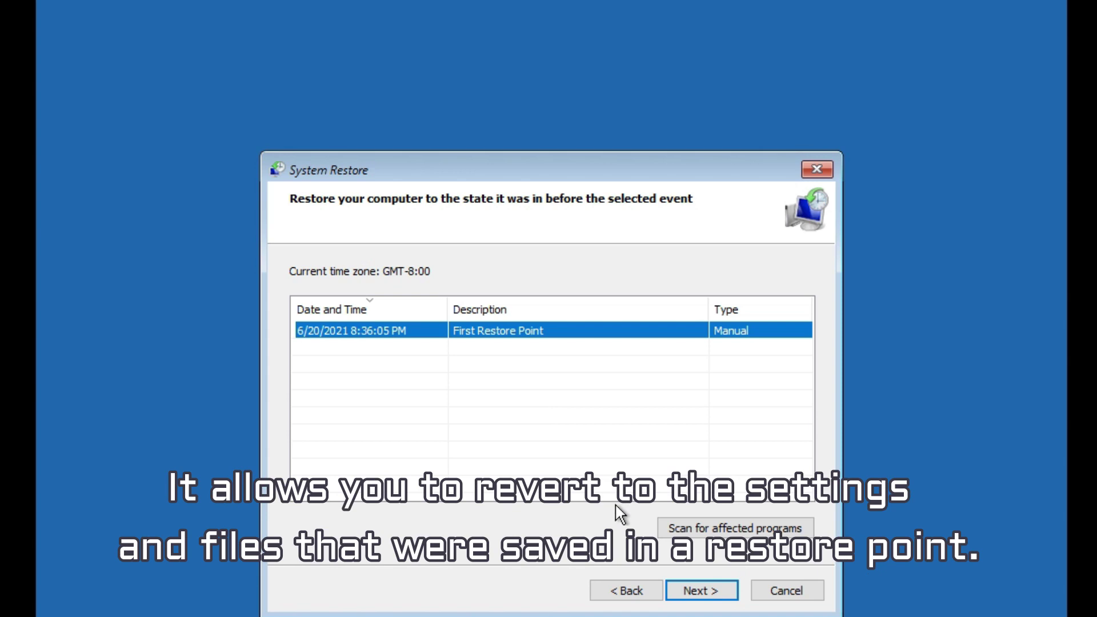
pyautogui.click(704, 593)
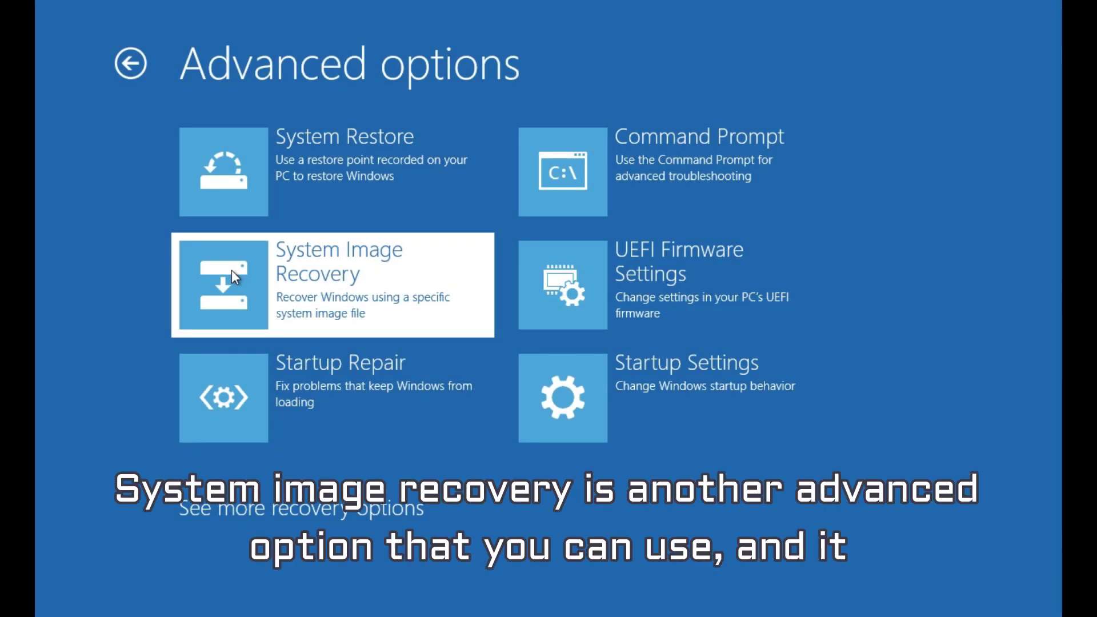
# Step: Start System Image Recovery as the listed account, dismiss the missing-image warning, and continue
pyautogui.click(232, 270)
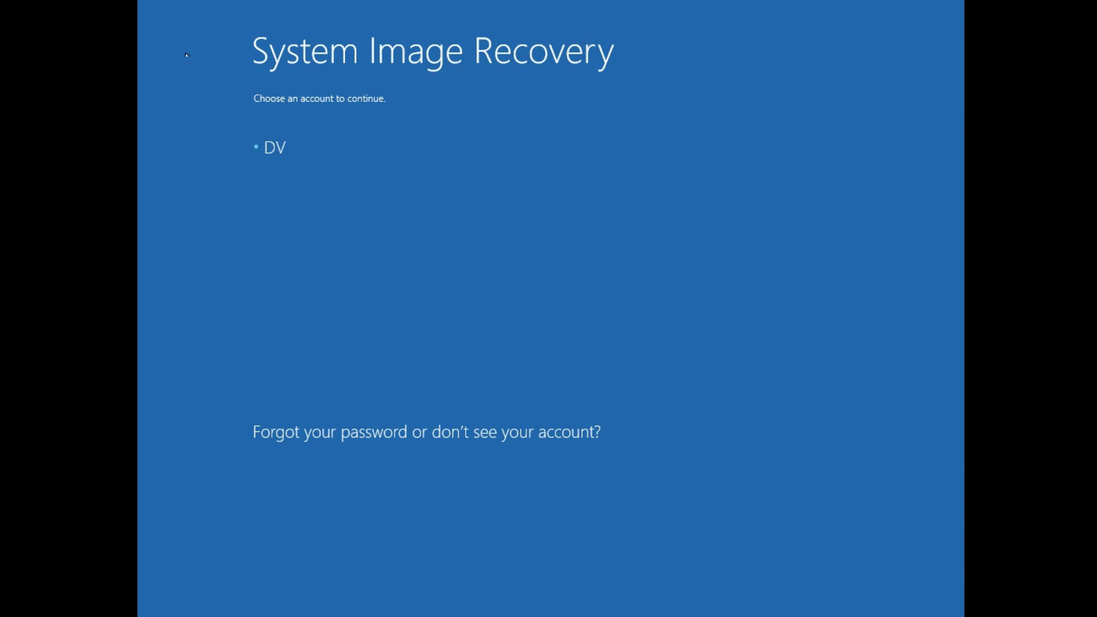
pyautogui.click(284, 149)
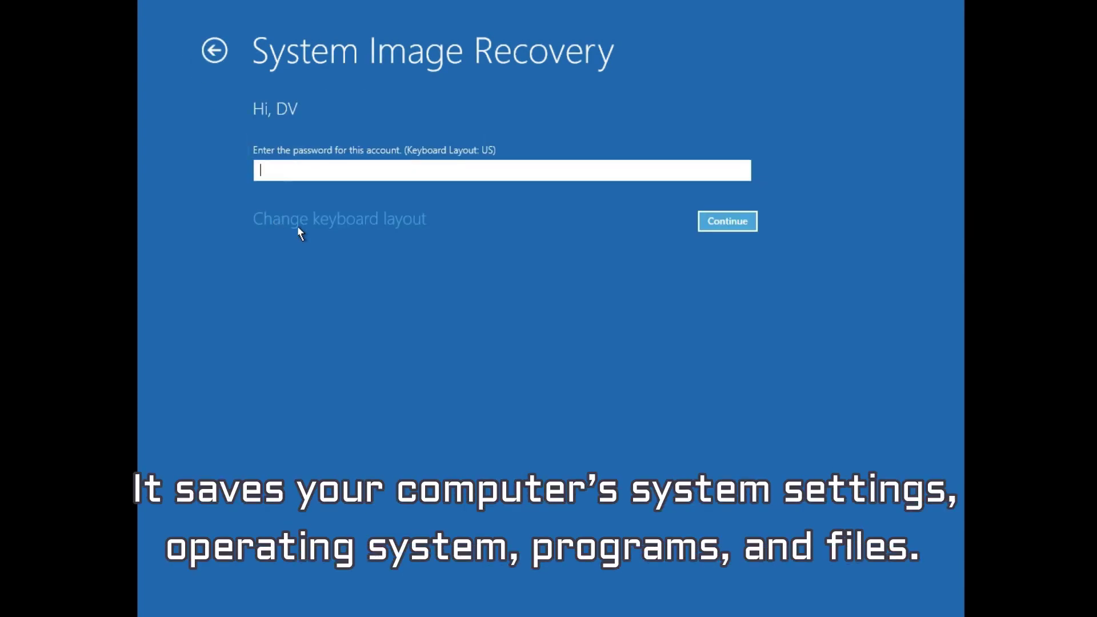
pyautogui.click(742, 221)
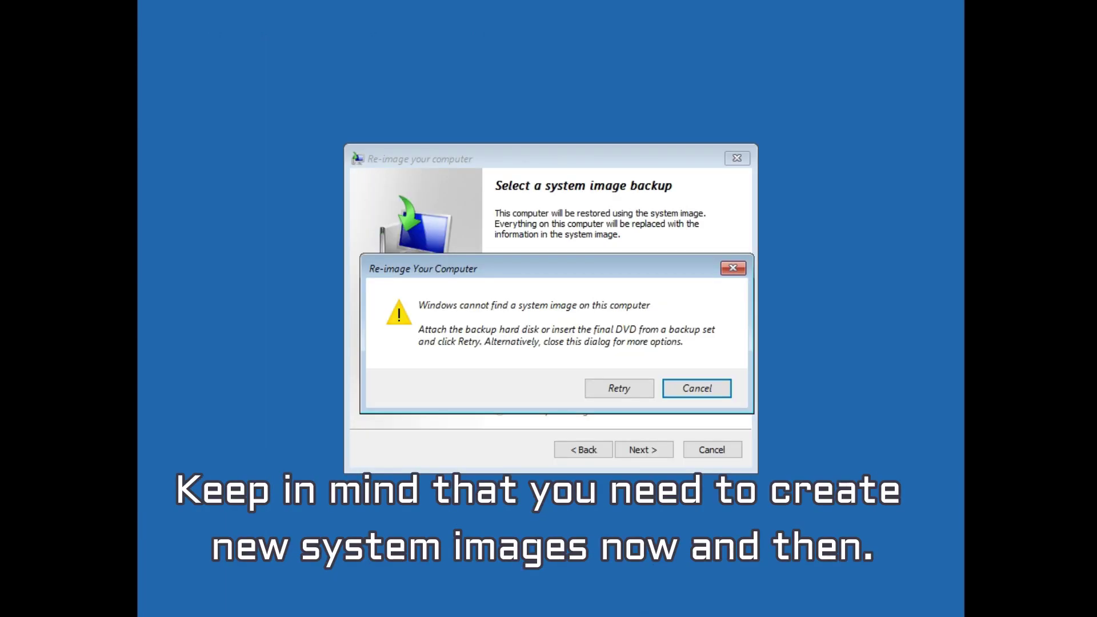
pyautogui.click(704, 392)
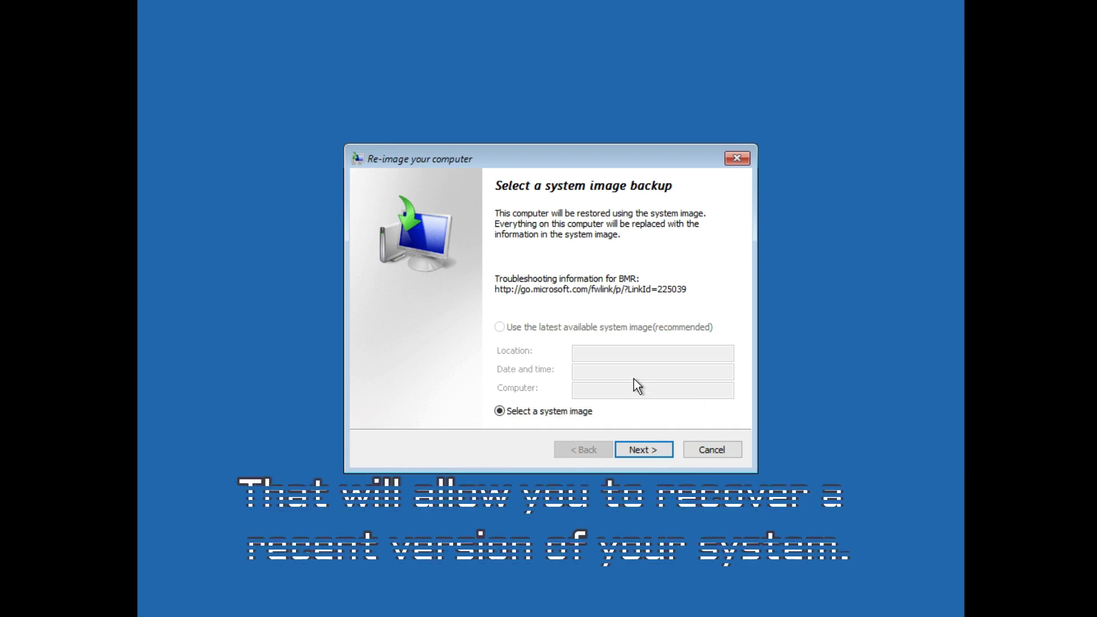
pyautogui.click(643, 449)
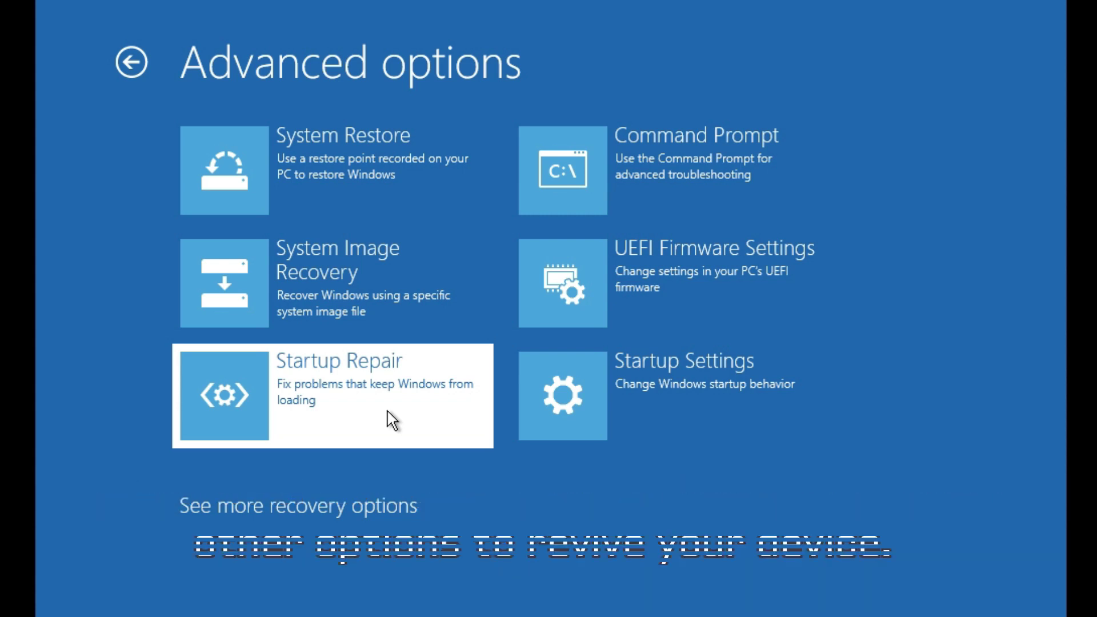
# Step: Launch Startup Repair from the Advanced options screen
pyautogui.click(392, 420)
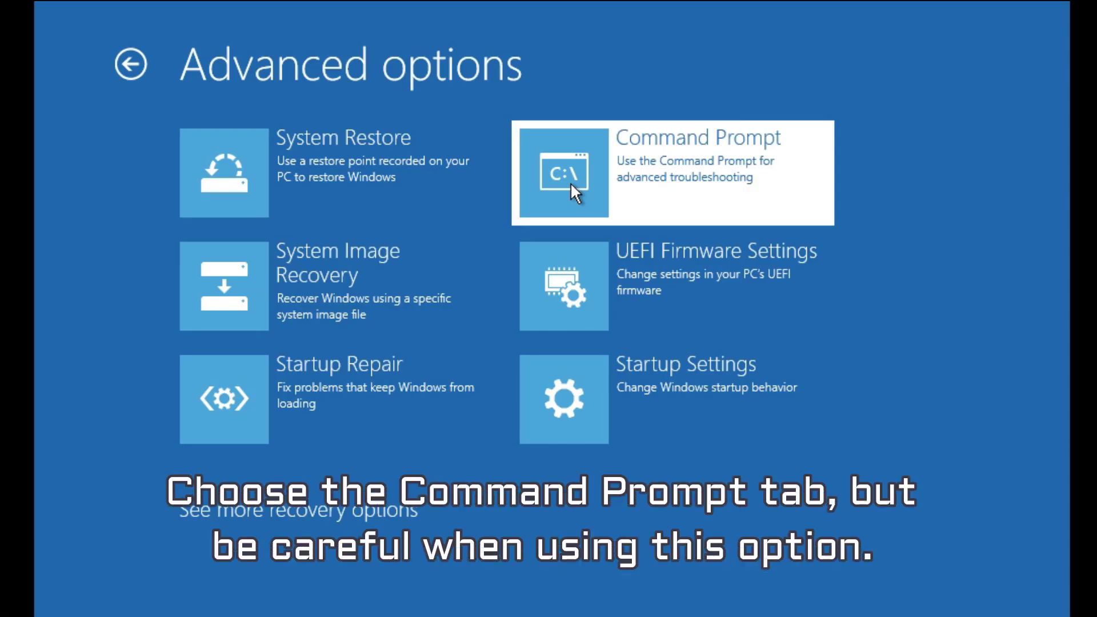
# Step: Open the recovery Command Prompt from Advanced options
pyautogui.click(572, 184)
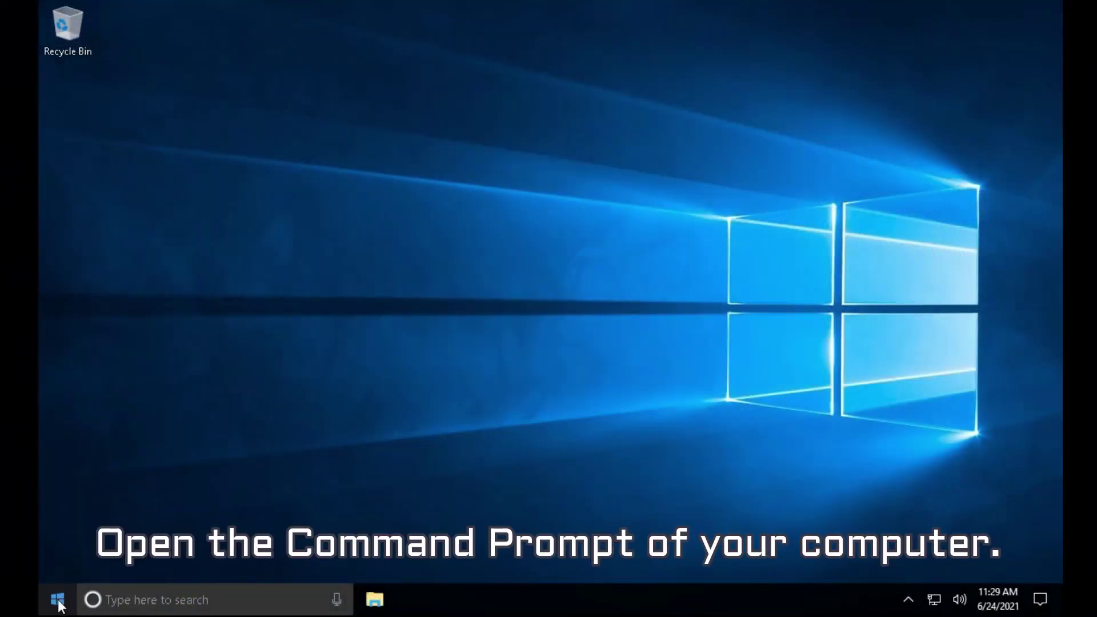
# Step: Search for cmd and run Command Prompt as administrator
pyautogui.click(124, 602)
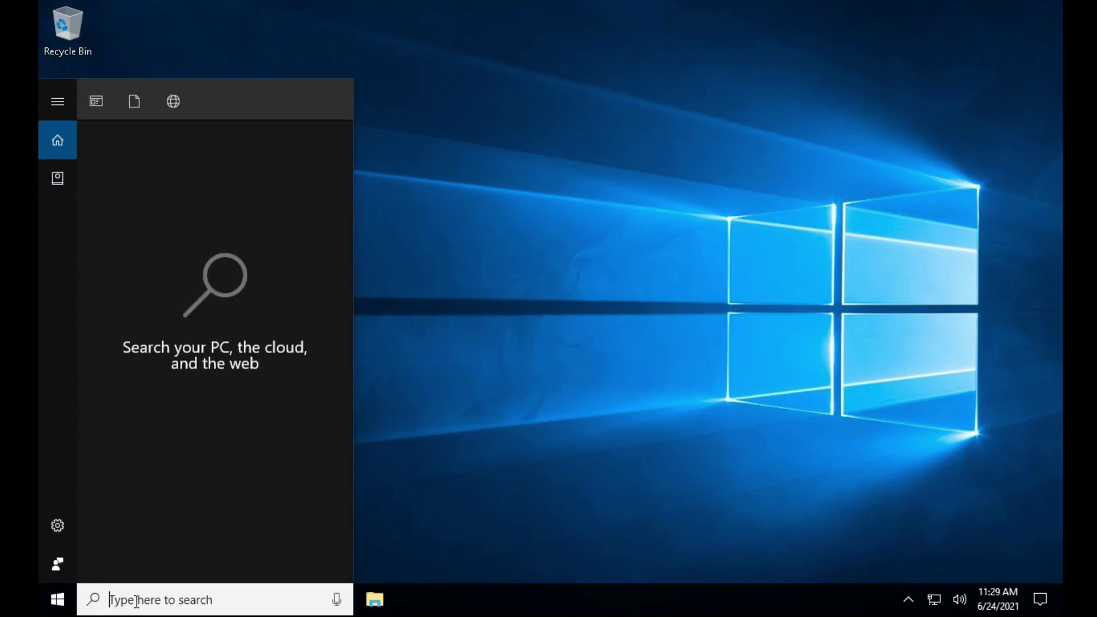
pyautogui.write('cmd')
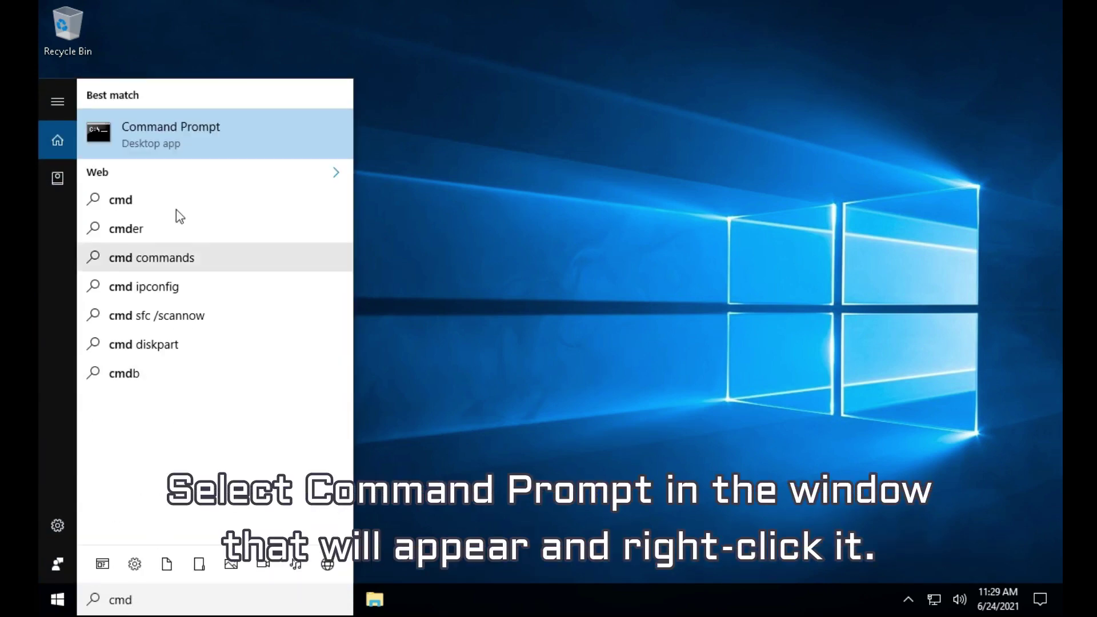
pyautogui.rightClick(172, 134)
pyautogui.click(207, 151)
pyautogui.click(466, 400)
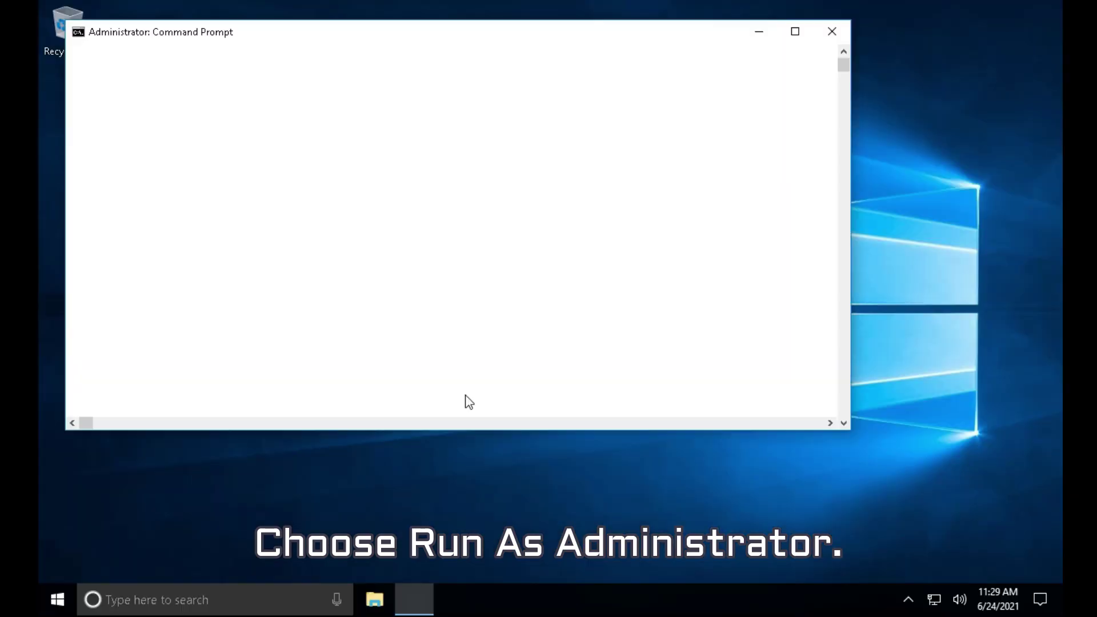
pyautogui.moveTo(465, 40); pyautogui.dragTo(571, 91)
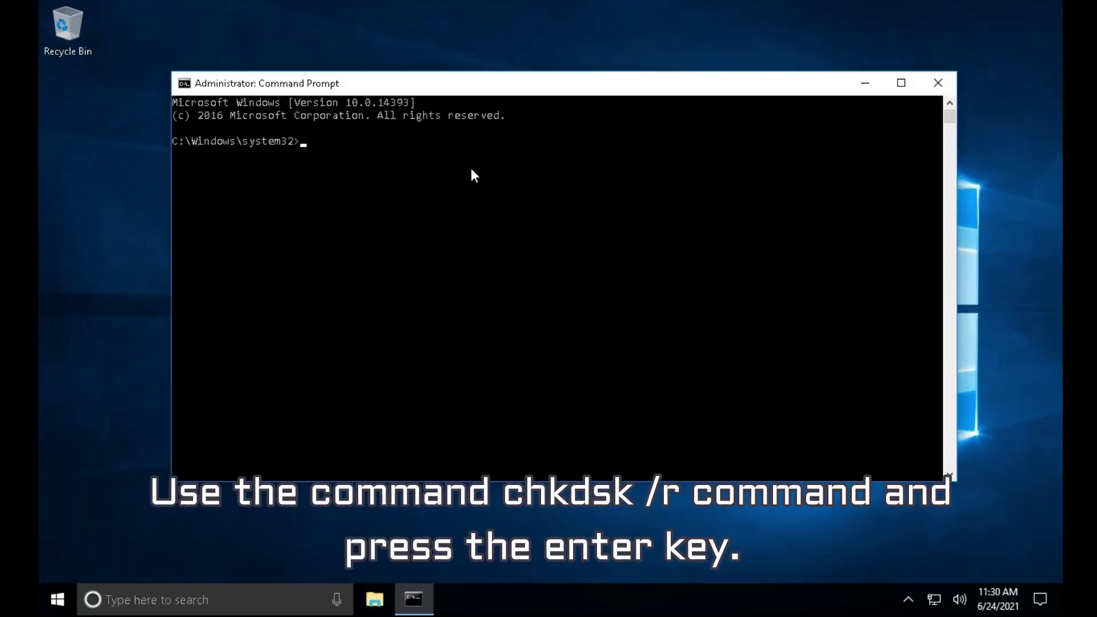
# Step: Run chkdsk /r, answer Y to schedule the check, and close the window
pyautogui.write('chkdsk /r')
pyautogui.press('Return')
pyautogui.moveTo(232, 205); pyautogui.dragTo(474, 217)
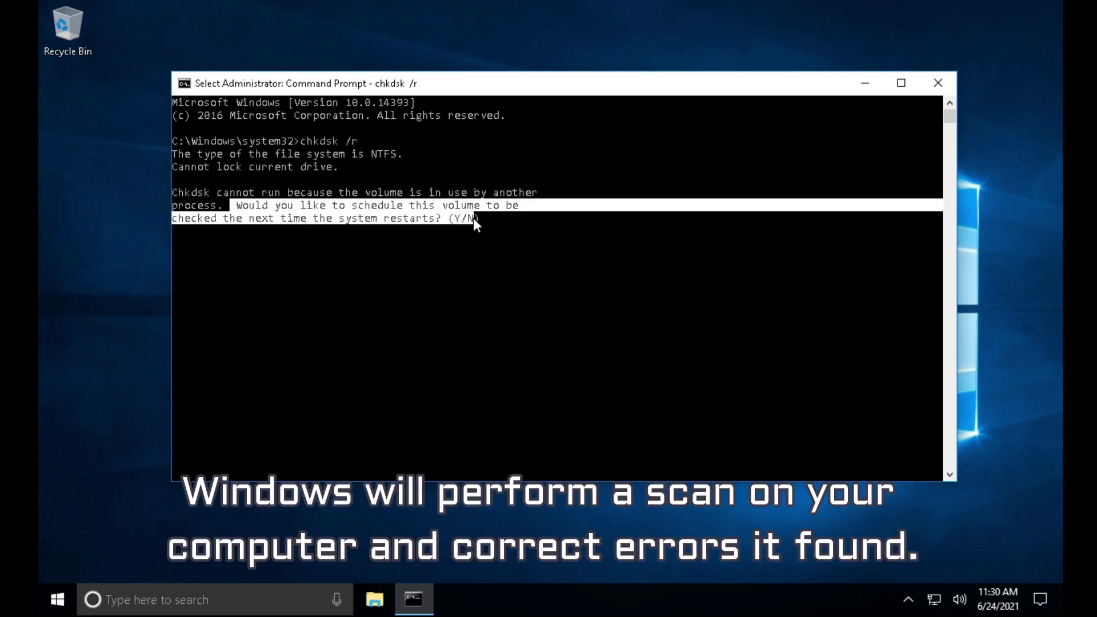
pyautogui.click(493, 220)
pyautogui.write('y')
pyautogui.press('Return')
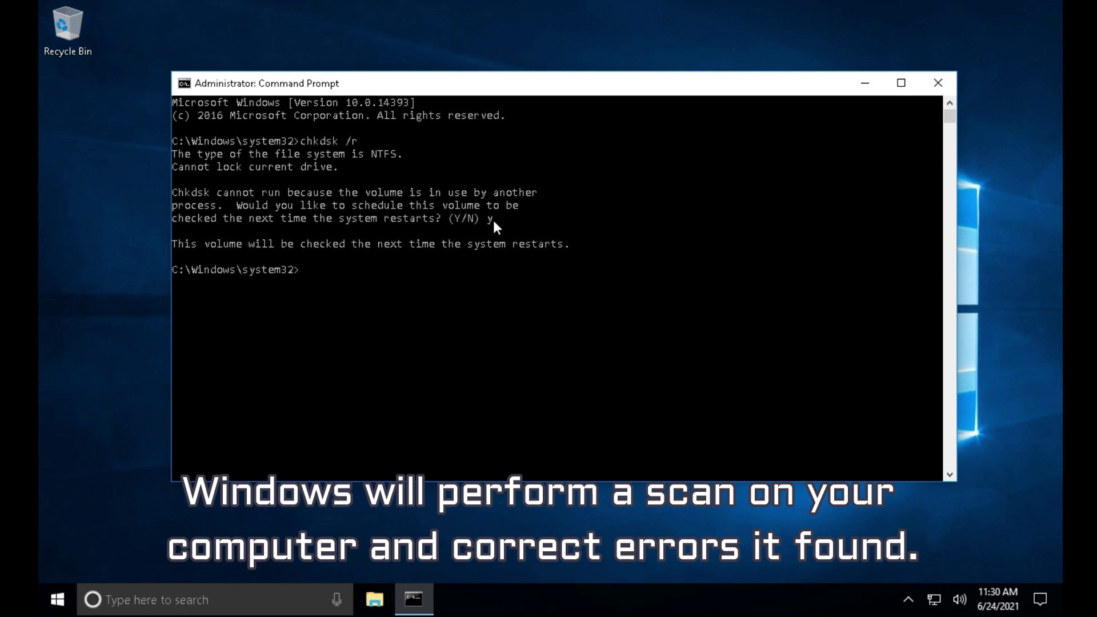
pyautogui.hotkey('alt', 'F4')
# Step: Restart the computer from the Start menu's power options
pyautogui.click(54, 604)
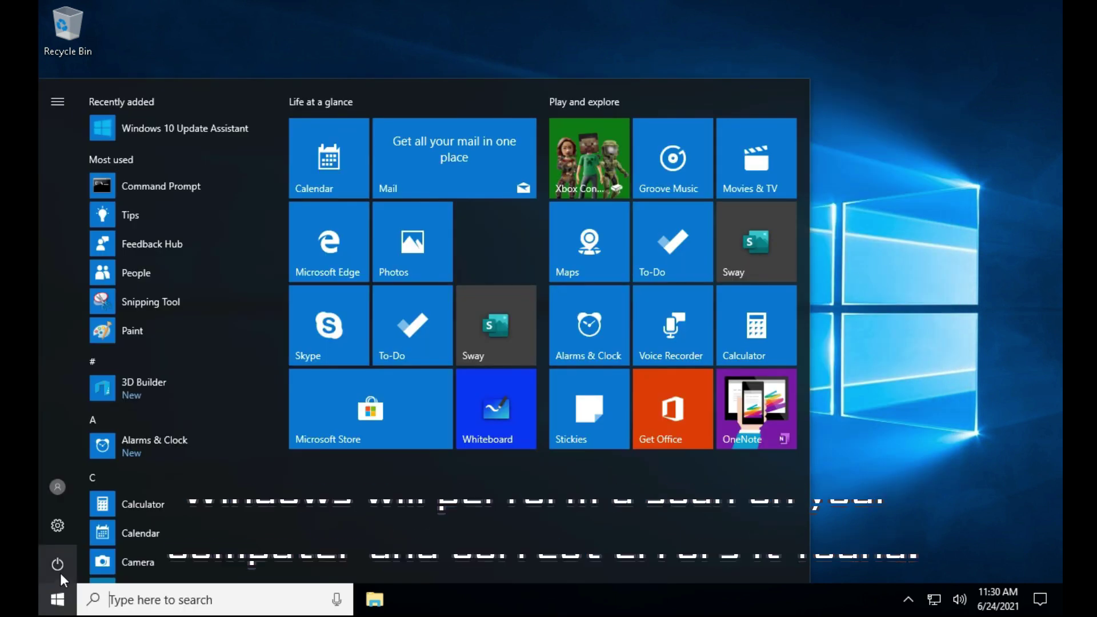
pyautogui.click(58, 567)
pyautogui.click(68, 524)
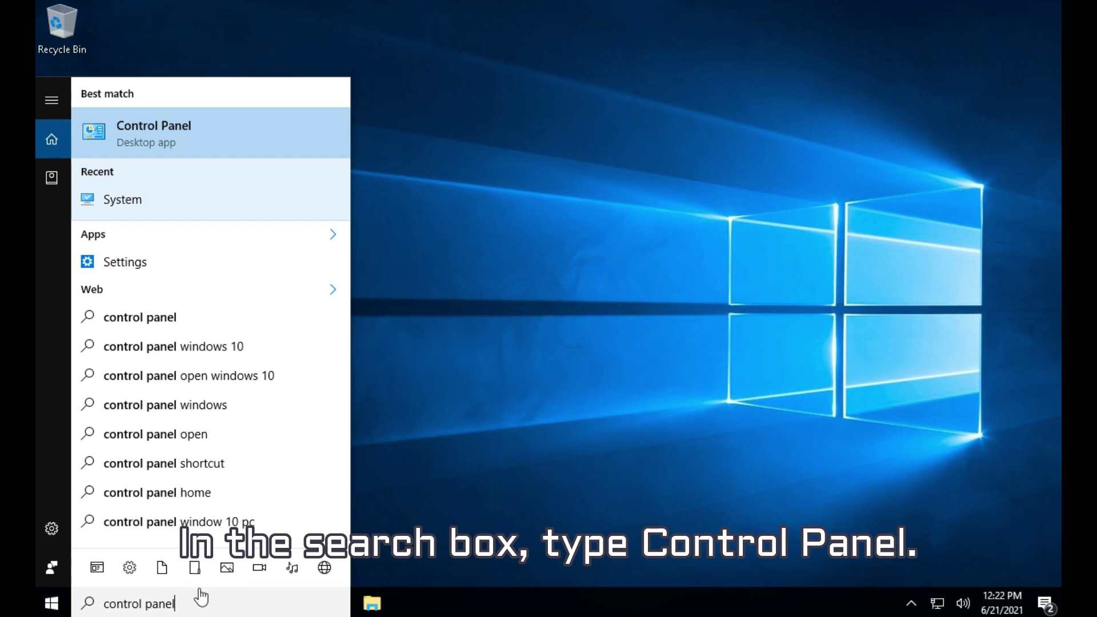
# Step: Open Control Panel from the search's best match
pyautogui.click(149, 146)
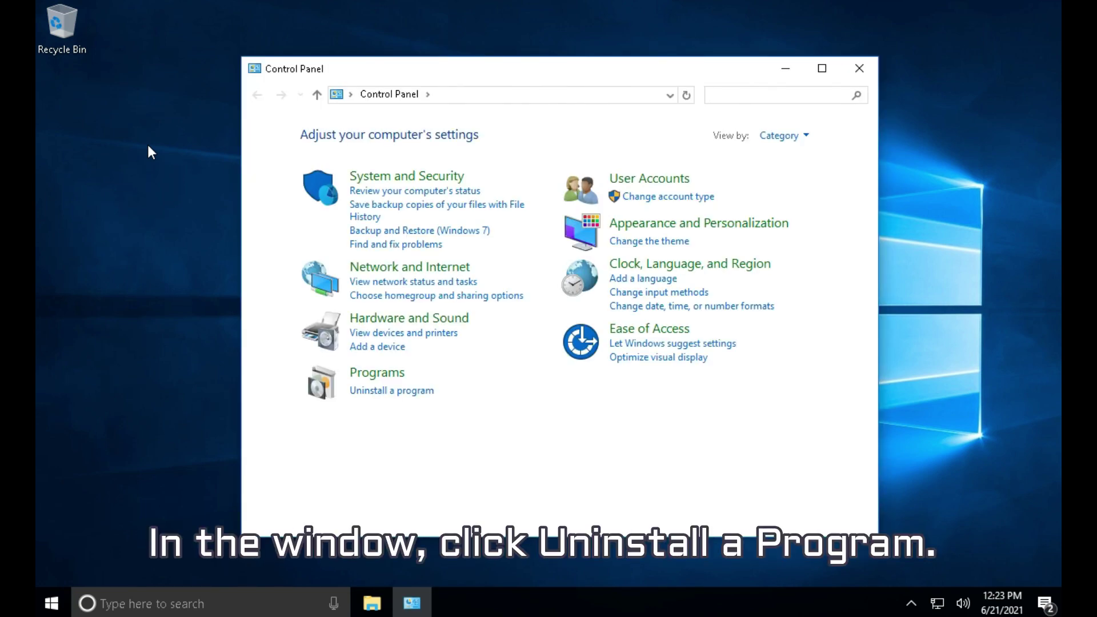
# Step: Open Uninstall a program and select the third installed program for removal
pyautogui.click(401, 390)
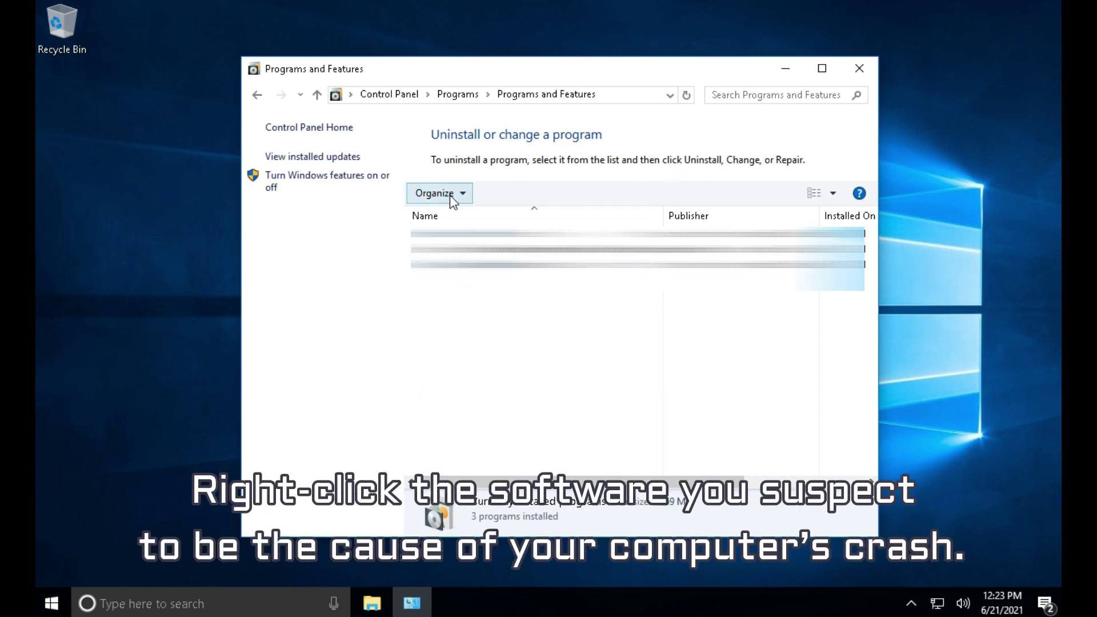
pyautogui.click(452, 250)
pyautogui.click(451, 264)
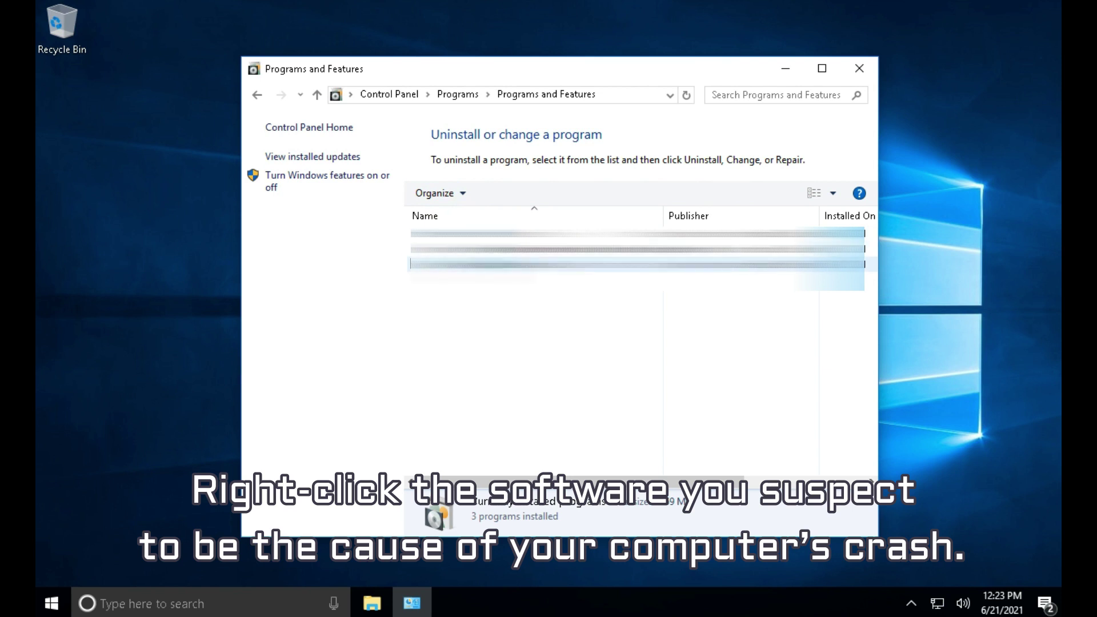
pyautogui.click(452, 264)
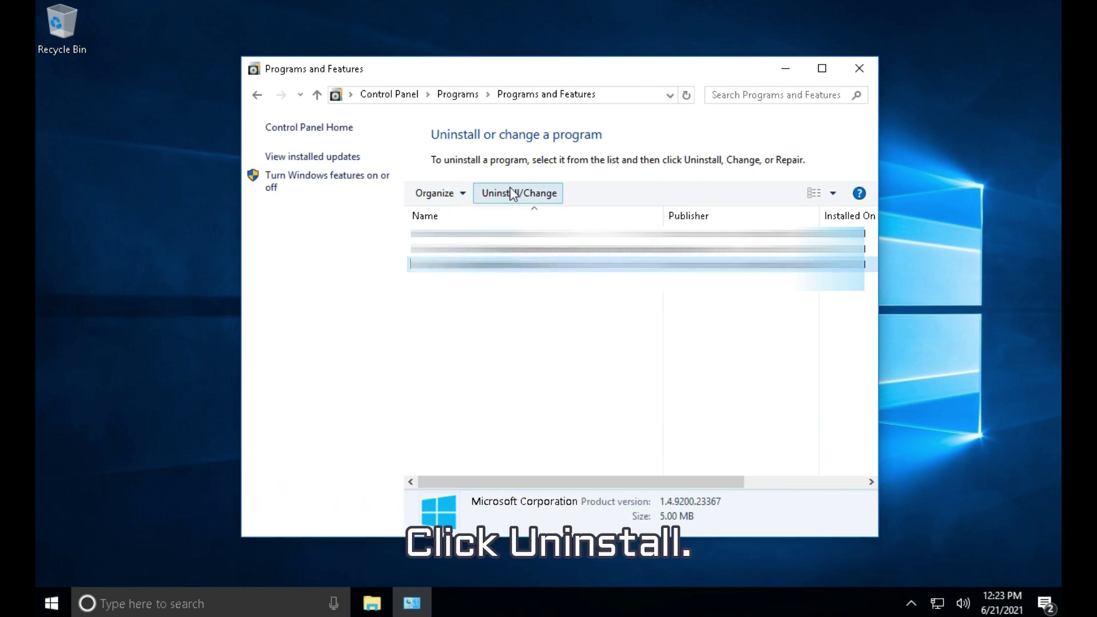